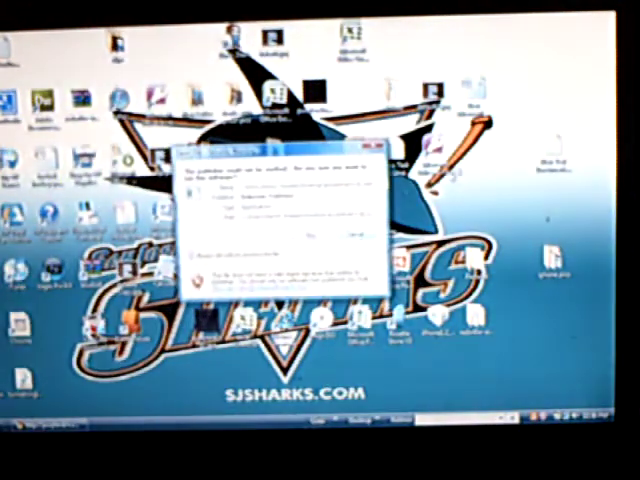
Step: Dismiss the publisher security warning to launch purplera1n and begin the jailbreak
left_click(312, 238)
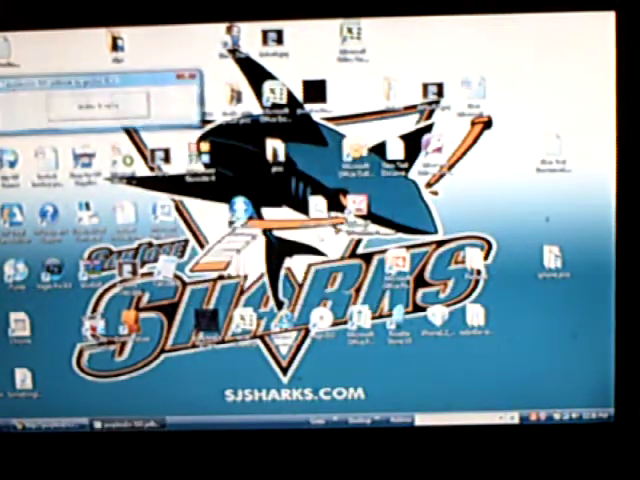